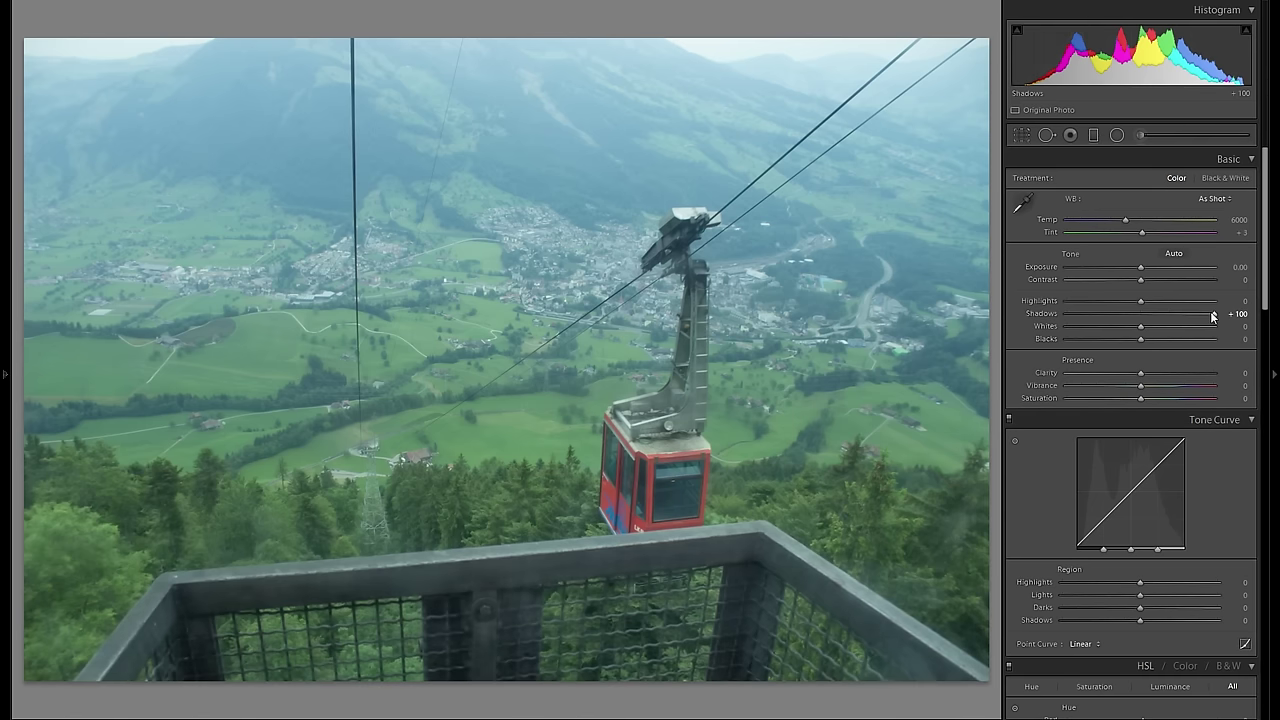
# - Pull the Highlights slider all the way down to -100 in the Basic panel
pyautogui.moveTo(1141, 300); pyautogui.dragTo(975, 304)
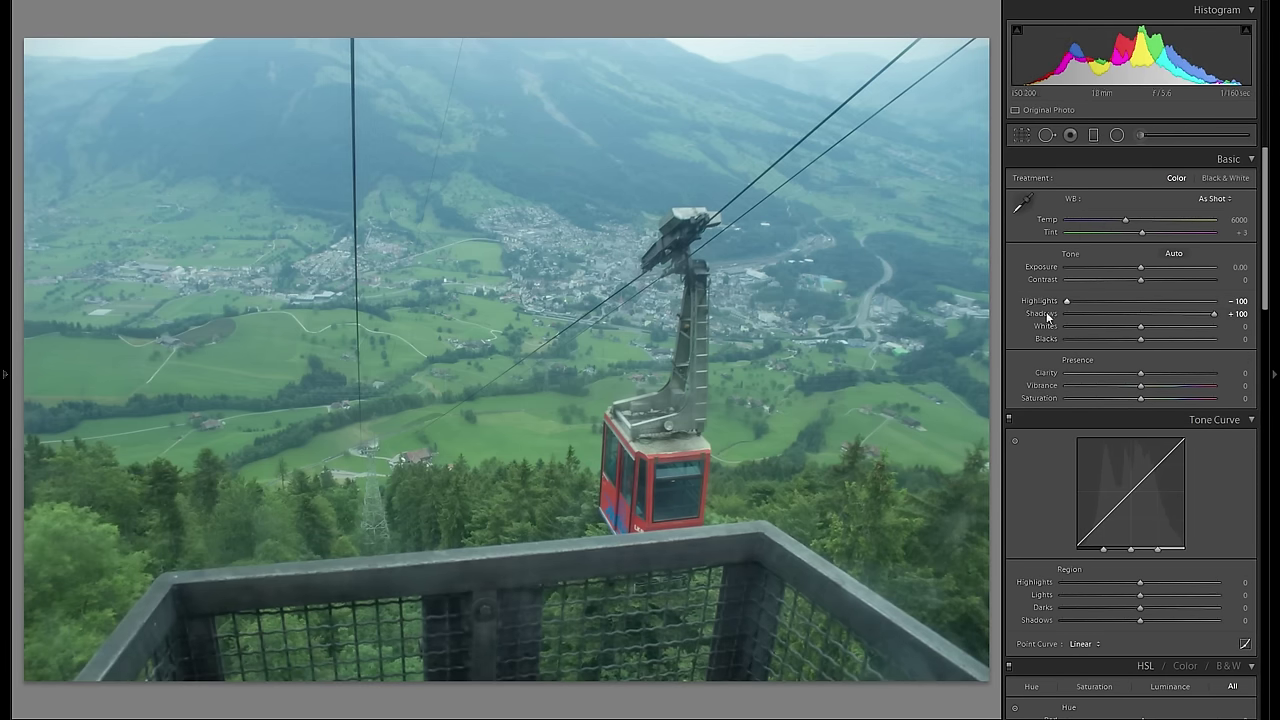
# - Set Blacks to -73, Contrast to +22 and Vibrance to -14, and warm Temp to 7158
pyautogui.moveTo(1145, 338); pyautogui.dragTo(1086, 336)
pyautogui.moveTo(1141, 280)
pyautogui.mouseDown()
pyautogui.moveTo(1178, 283)
pyautogui.moveTo(1136, 283)
pyautogui.moveTo(1157, 281)
pyautogui.mouseUp()
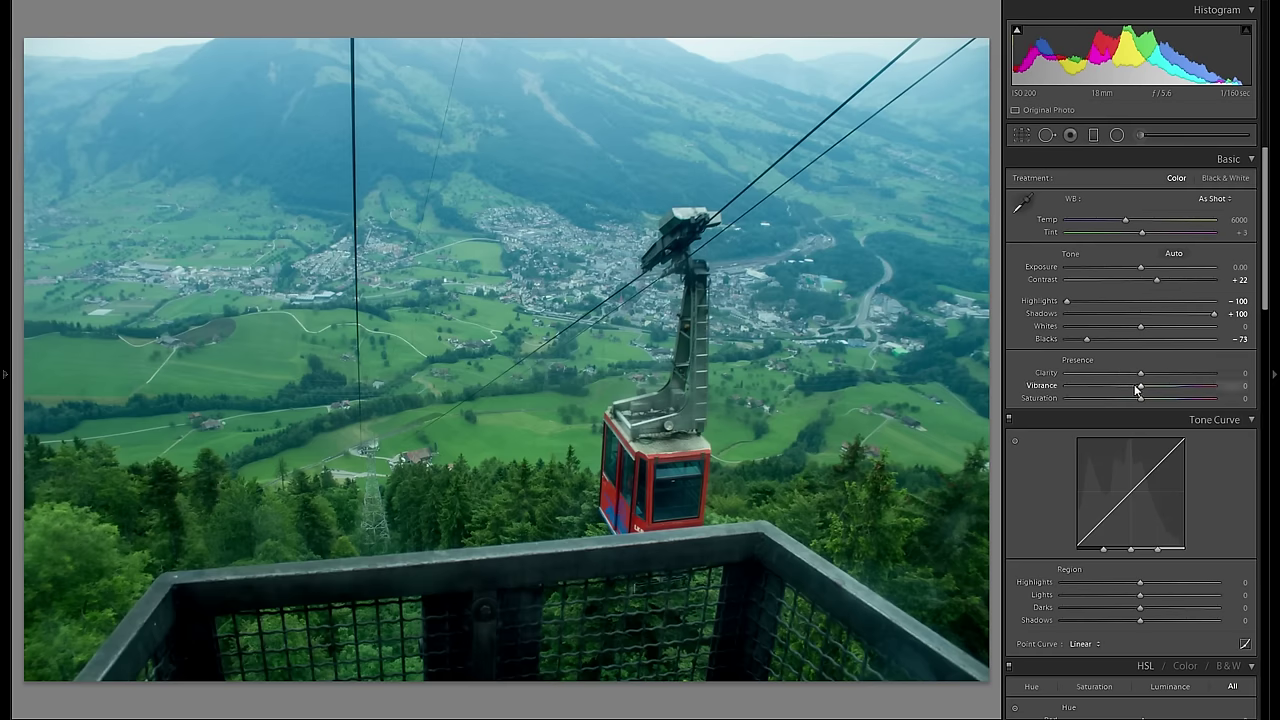
pyautogui.moveTo(1134, 388)
pyautogui.mouseDown()
pyautogui.moveTo(1119, 388)
pyautogui.moveTo(1132, 393)
pyautogui.mouseUp()
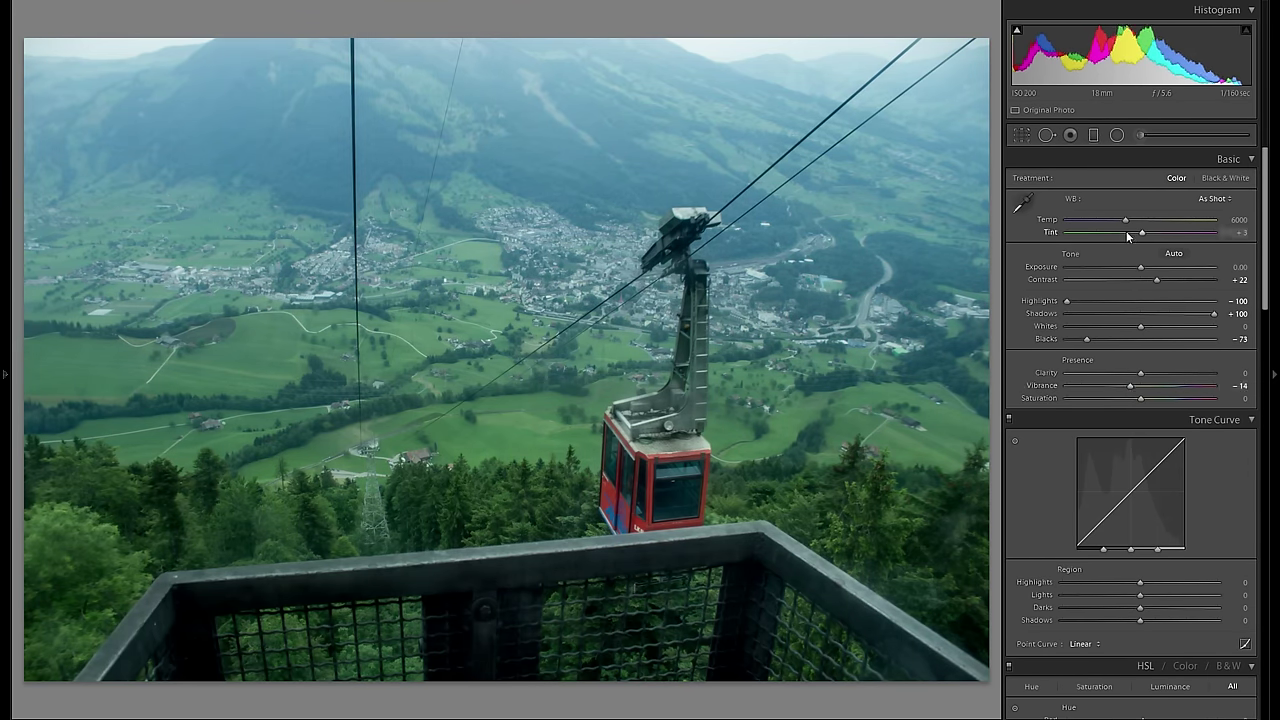
pyautogui.moveTo(1125, 221)
pyautogui.mouseDown()
pyautogui.moveTo(1156, 233)
pyautogui.moveTo(1135, 237)
pyautogui.mouseUp()
# - Reset Tint to its default, then set Exposure to +0.39 and Whites to +23
pyautogui.doubleClick(1050, 234)
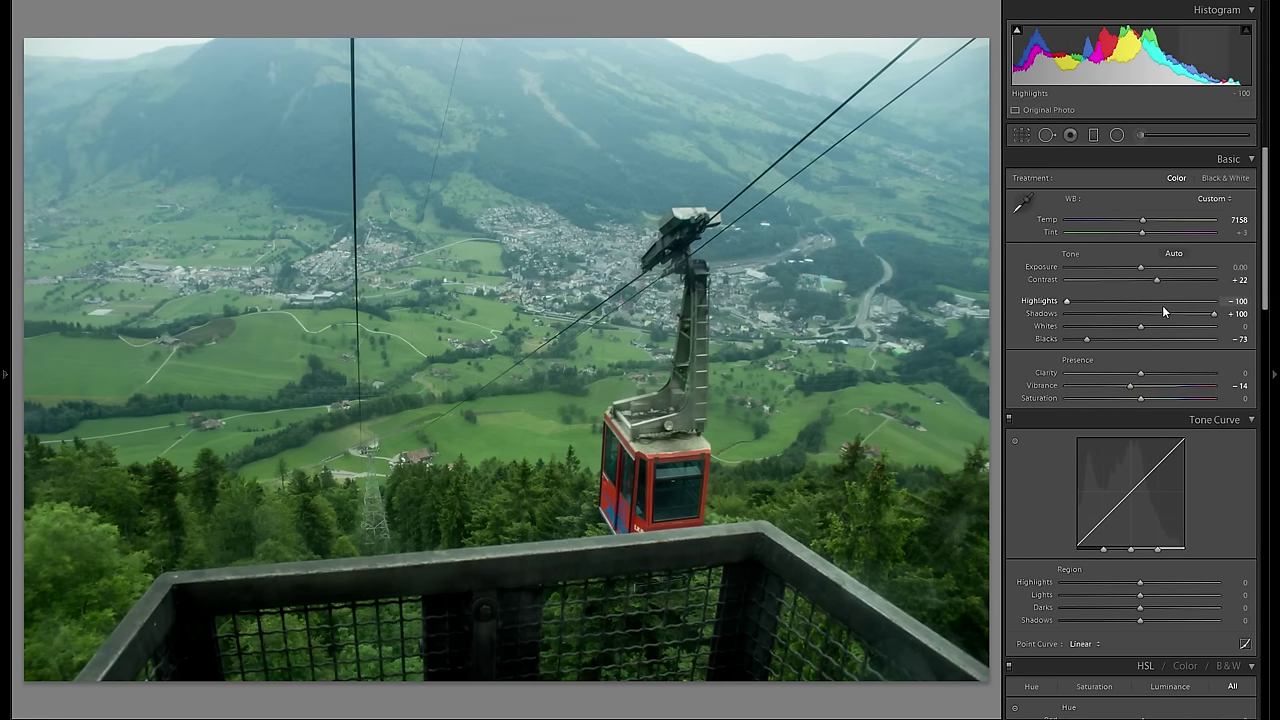
pyautogui.moveTo(1141, 270); pyautogui.dragTo(1145, 270)
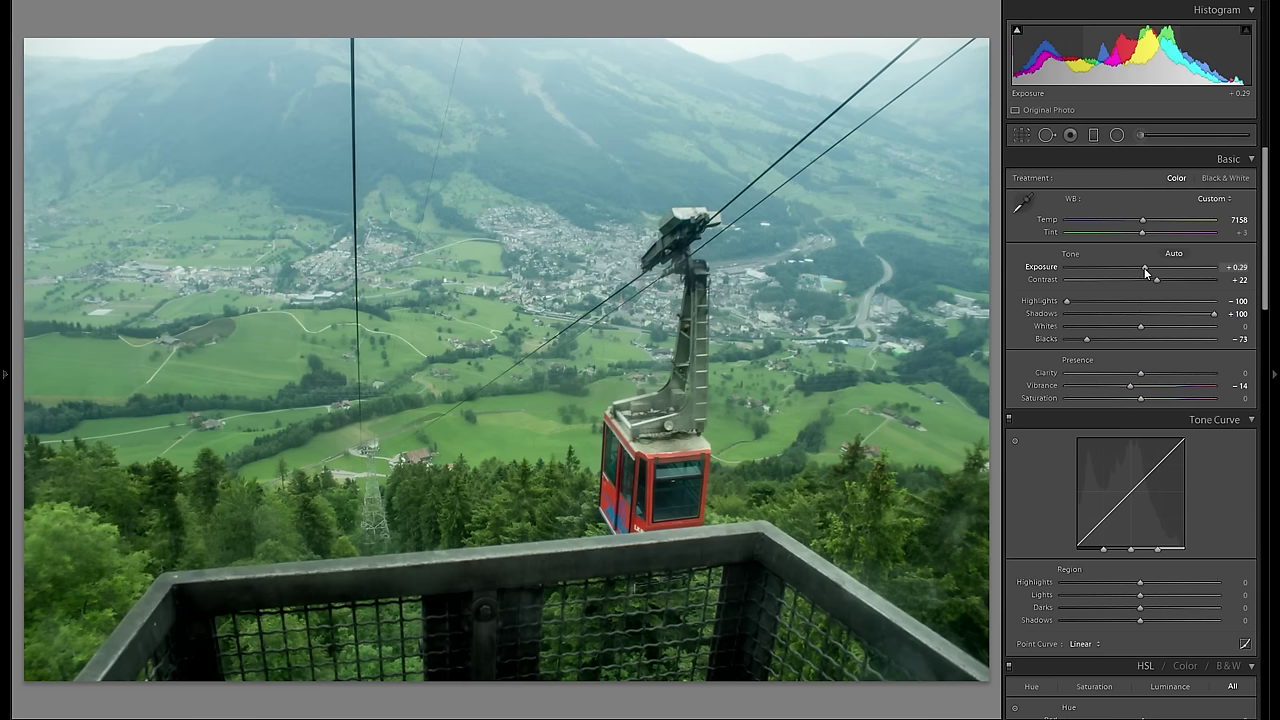
pyautogui.moveTo(1145, 271); pyautogui.dragTo(1148, 271)
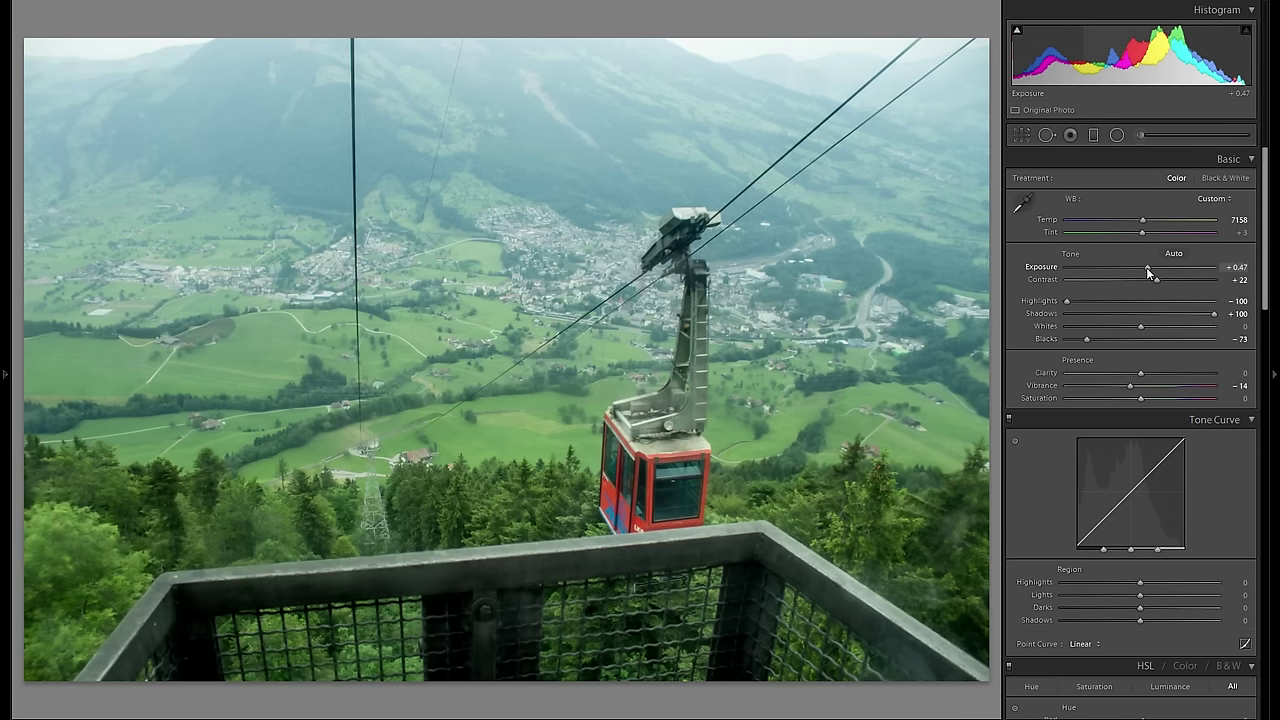
pyautogui.moveTo(1146, 267); pyautogui.dragTo(1145, 265)
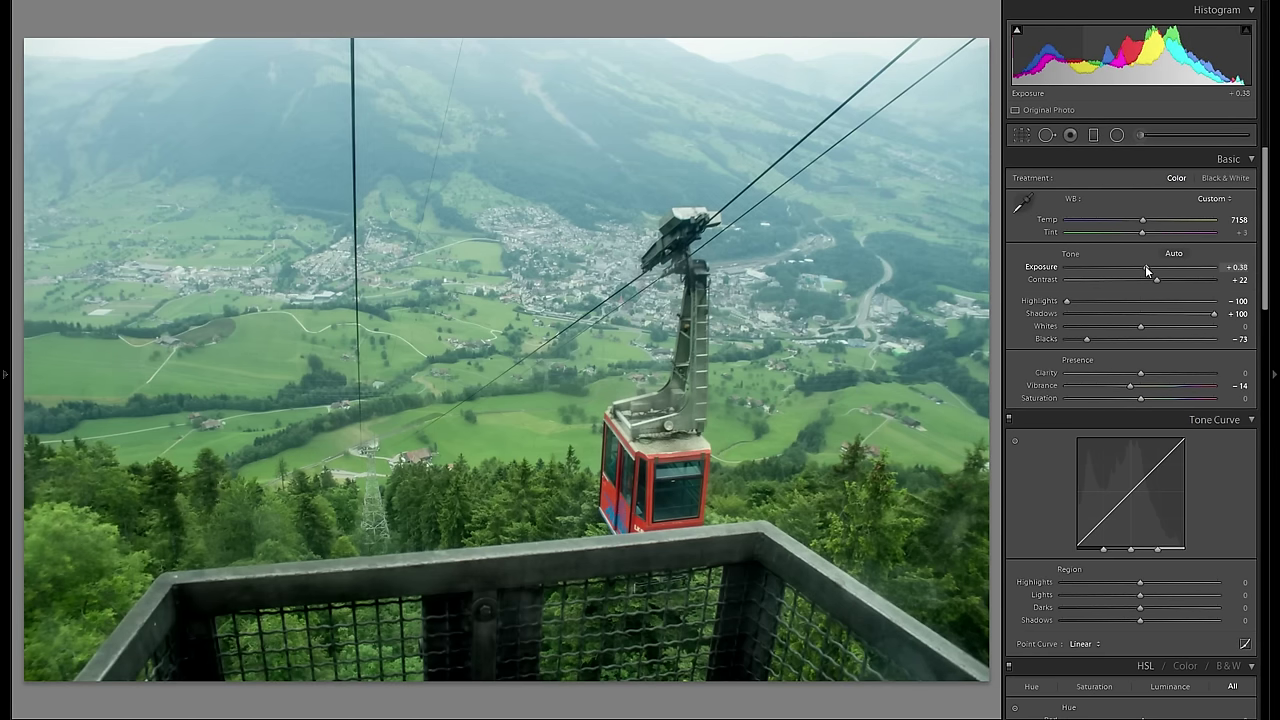
pyautogui.moveTo(1141, 326)
pyautogui.mouseDown()
pyautogui.moveTo(1190, 332)
pyautogui.moveTo(1157, 324)
pyautogui.mouseUp()
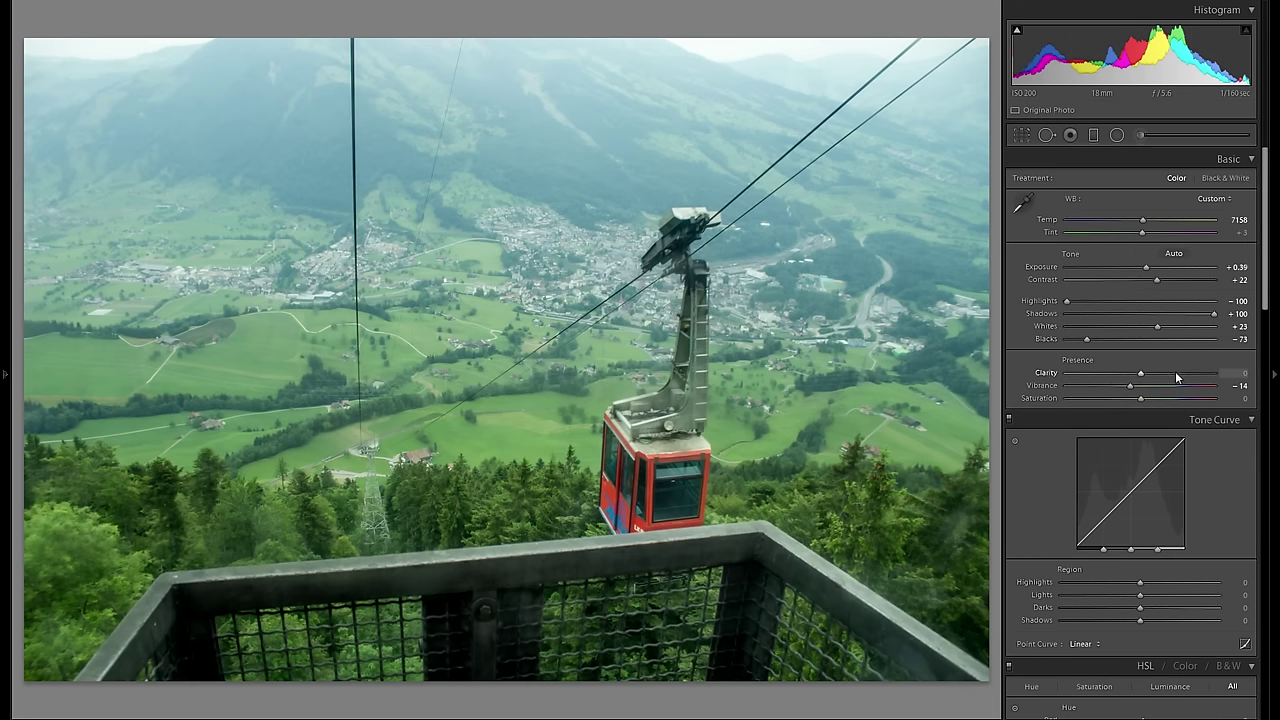
# - Settle Clarity at +30 and raise the tone curve's Highlights region to +65
pyautogui.moveTo(1178, 372)
pyautogui.mouseDown()
pyautogui.moveTo(1121, 376)
pyautogui.moveTo(1189, 371)
pyautogui.moveTo(1154, 380)
pyautogui.mouseUp()
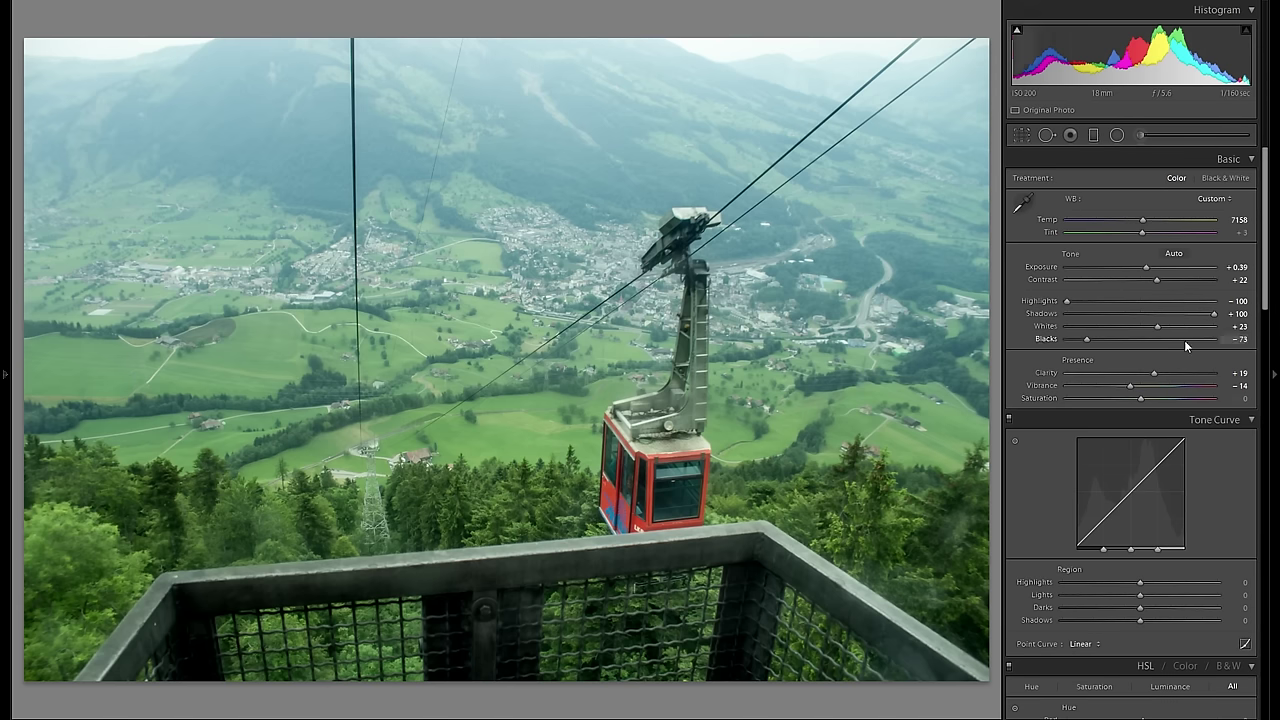
pyautogui.moveTo(1142, 375); pyautogui.dragTo(1162, 377)
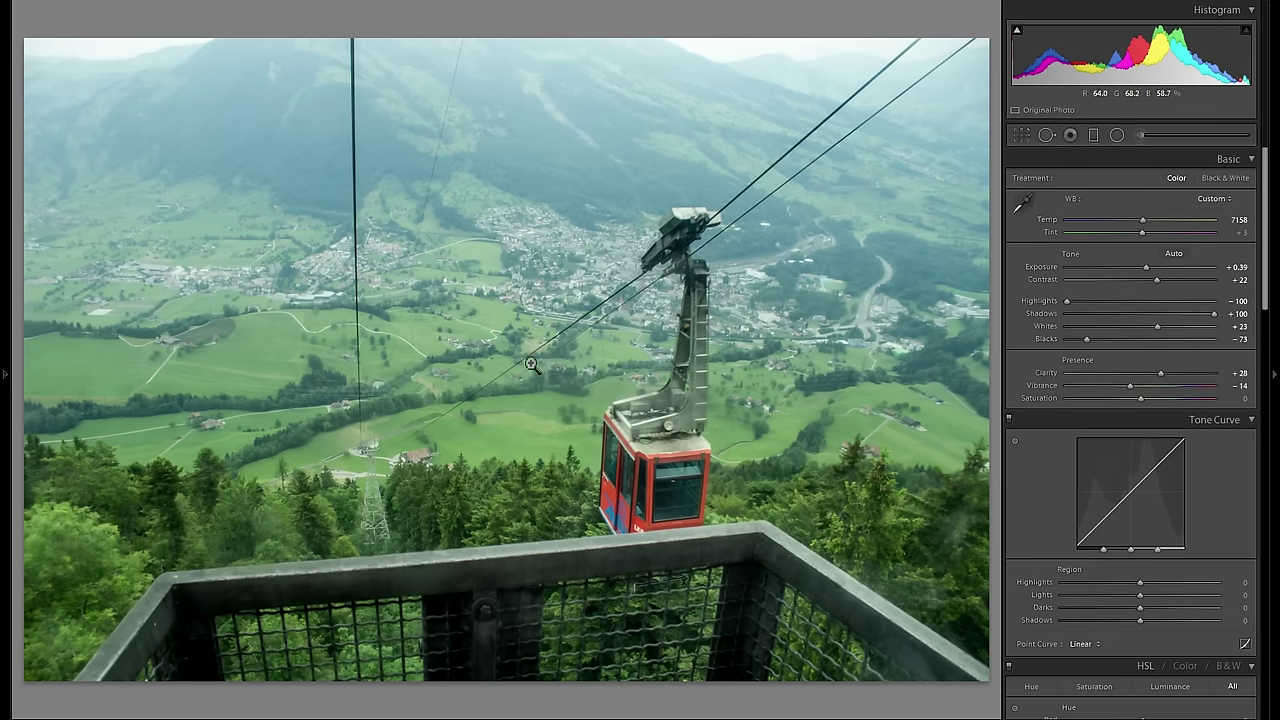
pyautogui.moveTo(1160, 372)
pyautogui.mouseDown()
pyautogui.moveTo(1147, 390)
pyautogui.moveTo(1165, 390)
pyautogui.mouseUp()
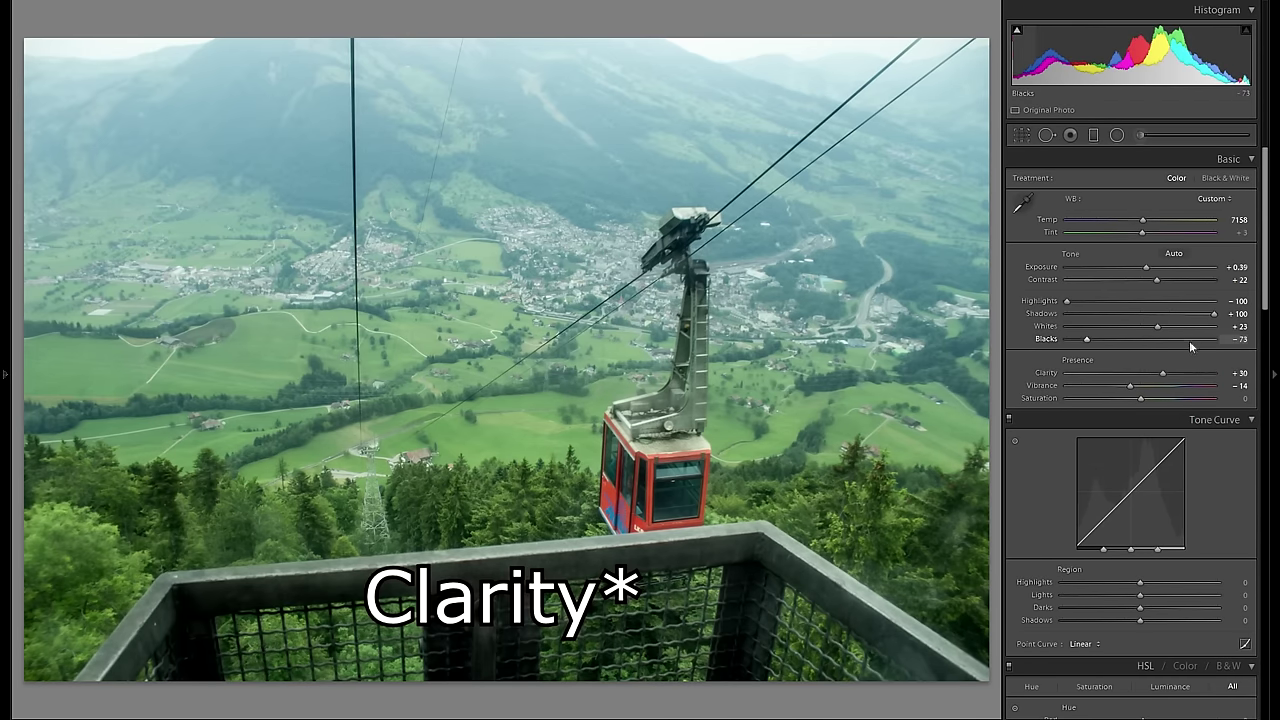
pyautogui.scroll(-3, 1187, 340)
pyautogui.moveTo(1140, 447); pyautogui.dragTo(1189, 450)
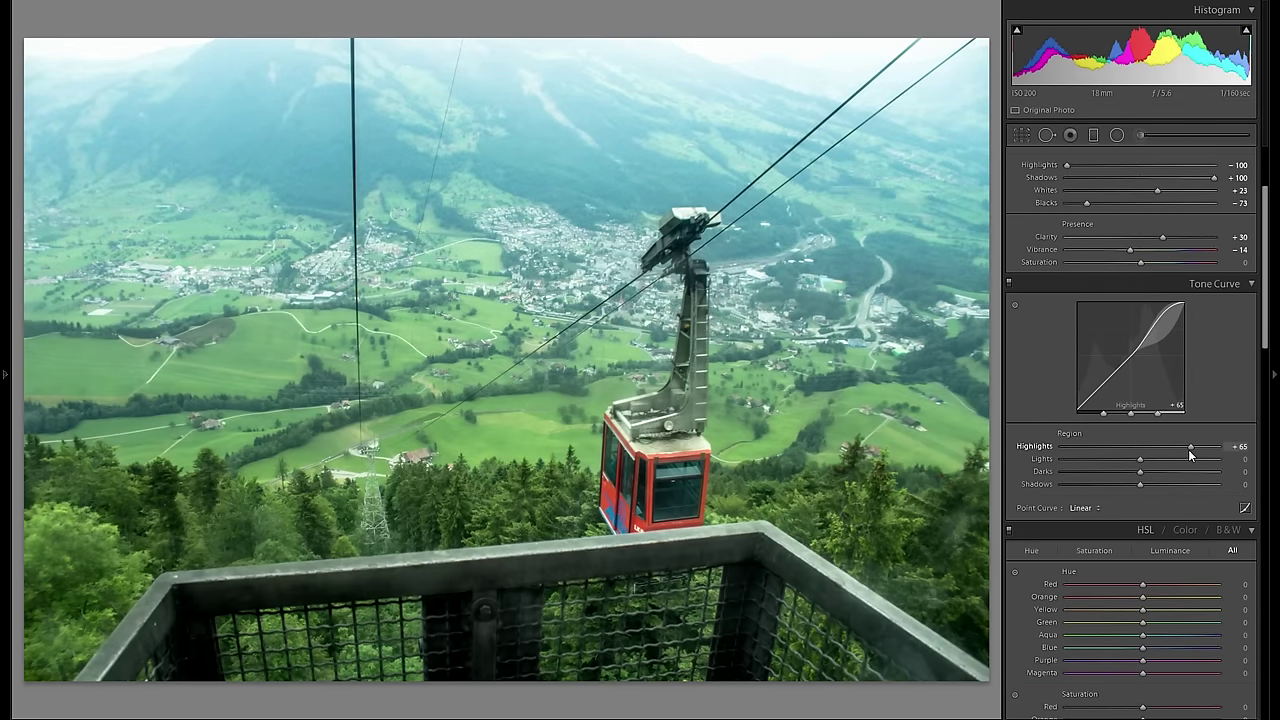
# - Set the tone curve's Lights to -15, Darks to -6 and Shadows to -18
pyautogui.moveTo(1141, 460); pyautogui.dragTo(1126, 489)
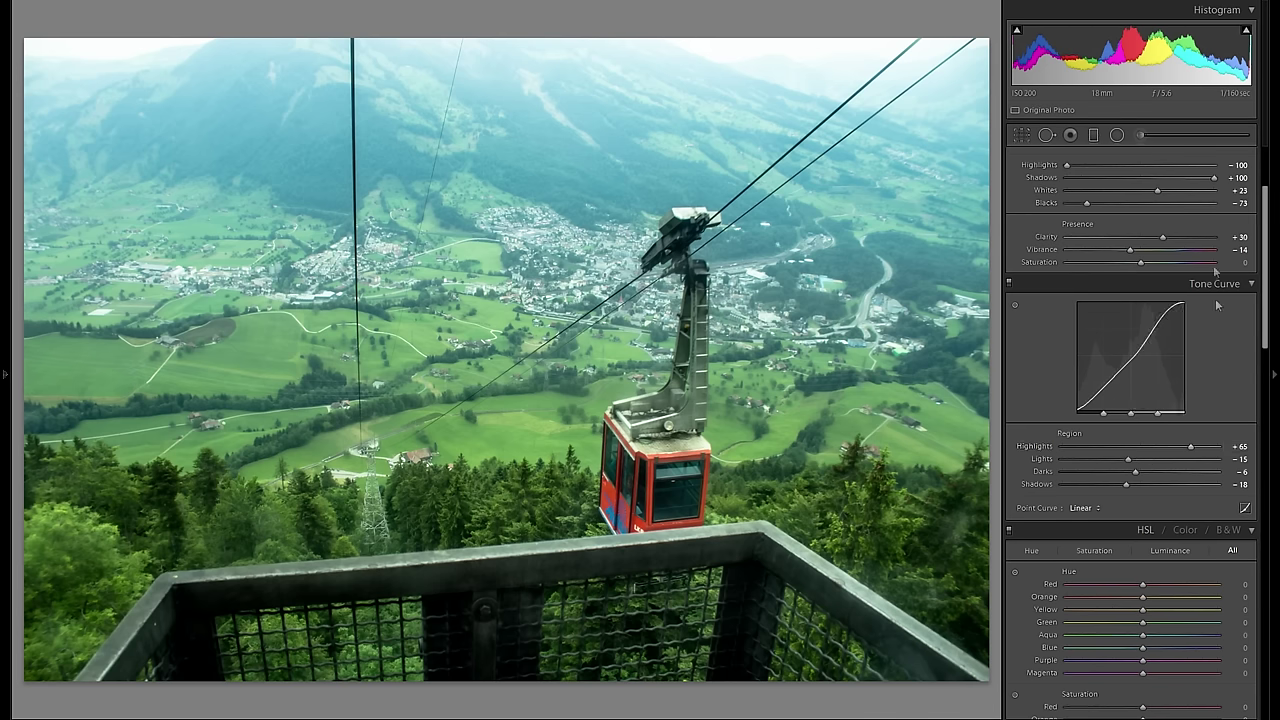
pyautogui.click(1093, 135)
# - Lay a graduated filter down from the top with Exposure -0.45 and Highlights -50
pyautogui.moveTo(486, 93); pyautogui.dragTo(497, 280)
pyautogui.doubleClick(1045, 229)
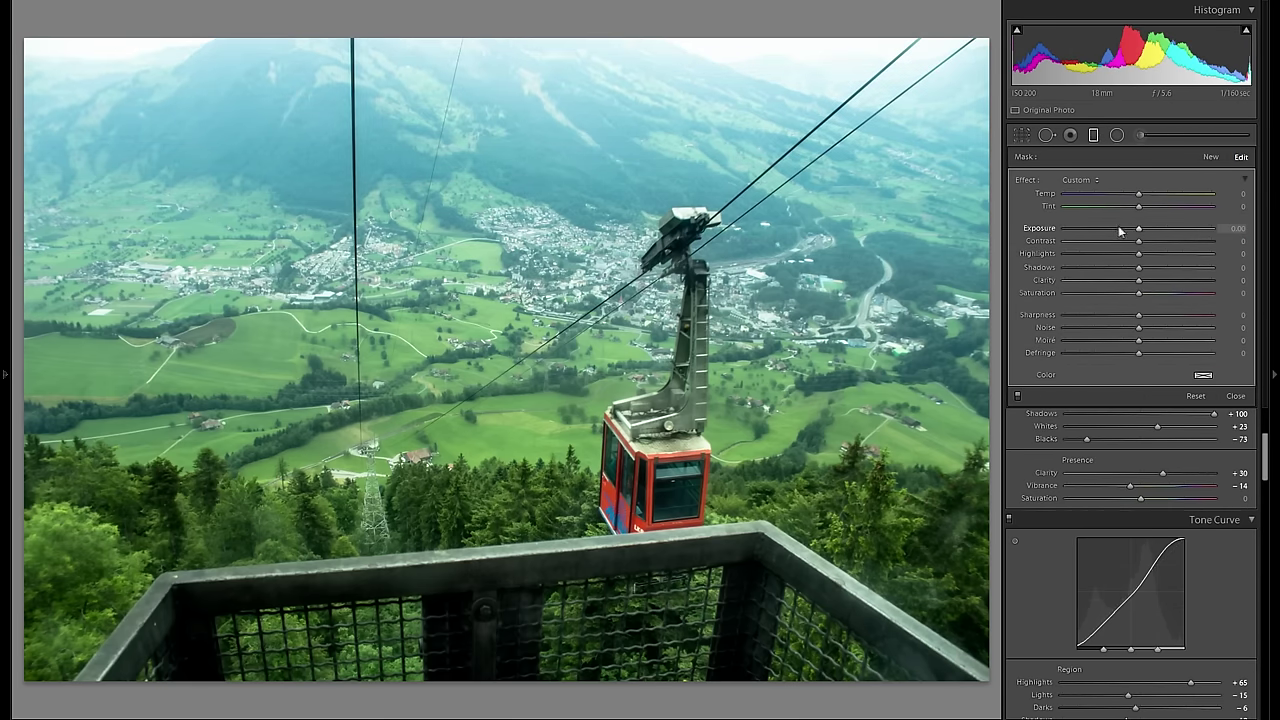
pyautogui.moveTo(1139, 231); pyautogui.dragTo(1135, 230)
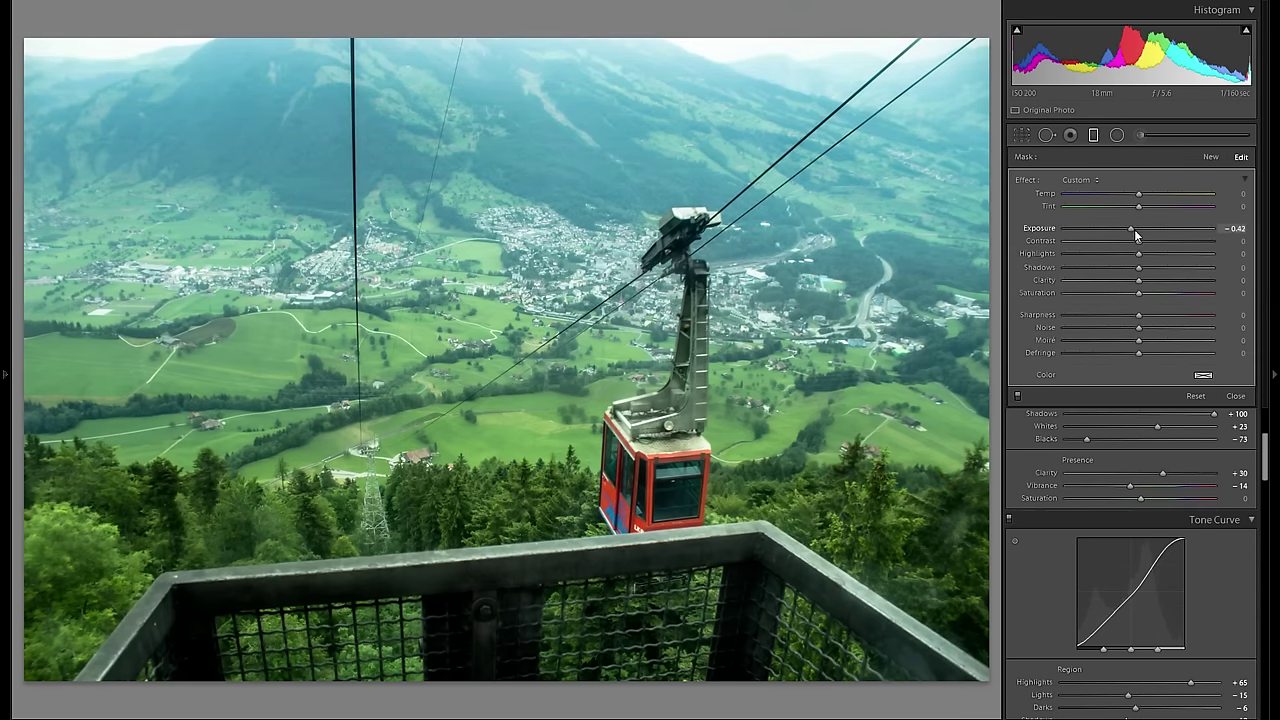
pyautogui.moveTo(1138, 254); pyautogui.dragTo(1092, 260)
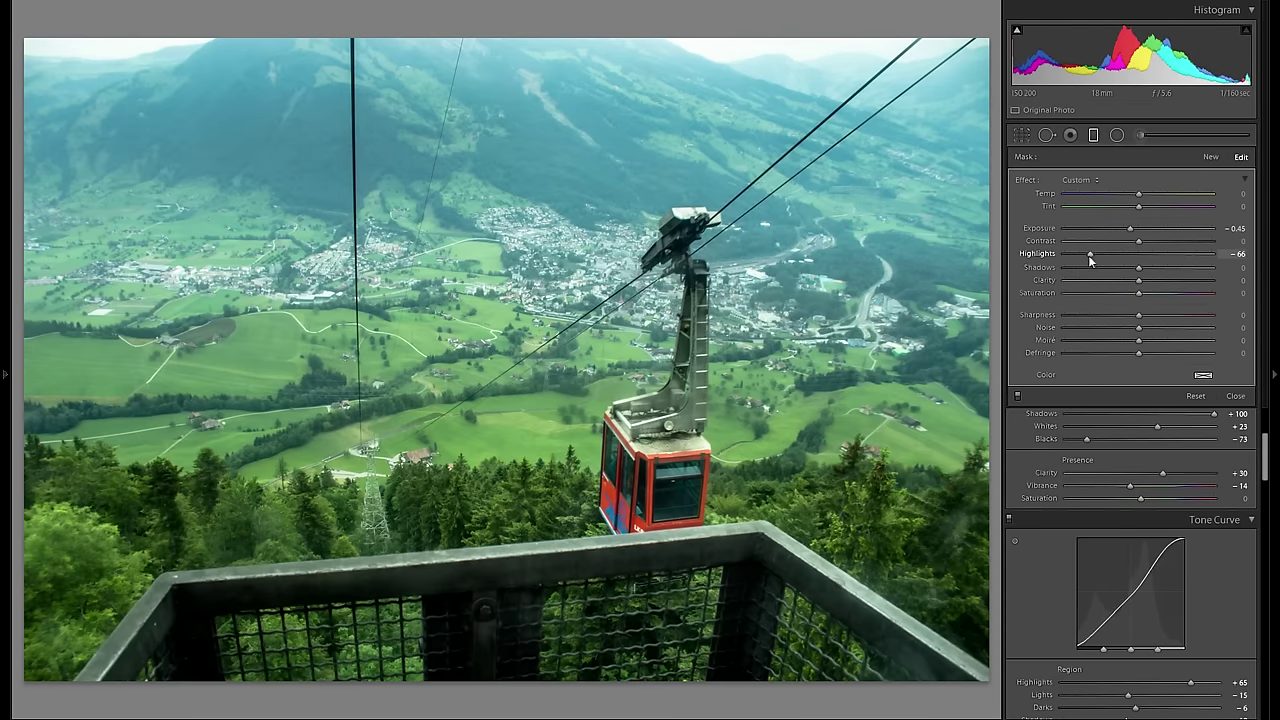
pyautogui.click(1101, 253)
pyautogui.click(1095, 136)
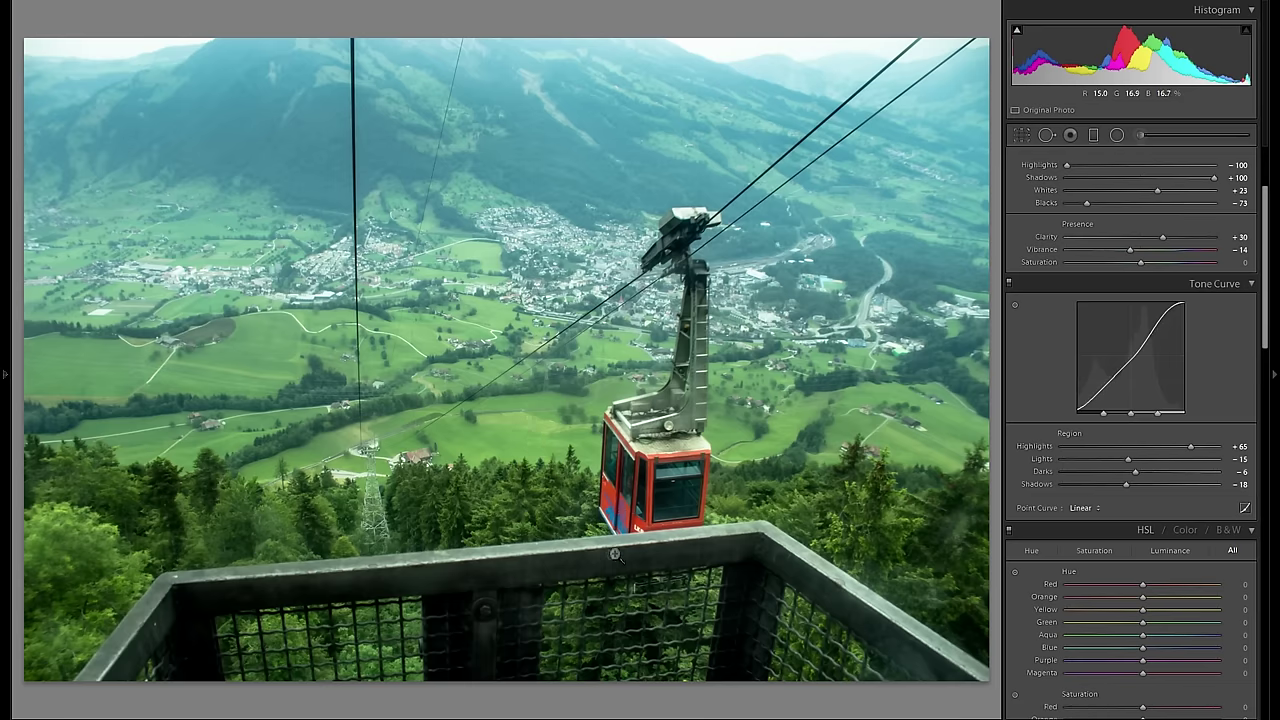
# - Crop a thin strip off the bottom, keeping the gondola and the top of the railing
pyautogui.press('r')
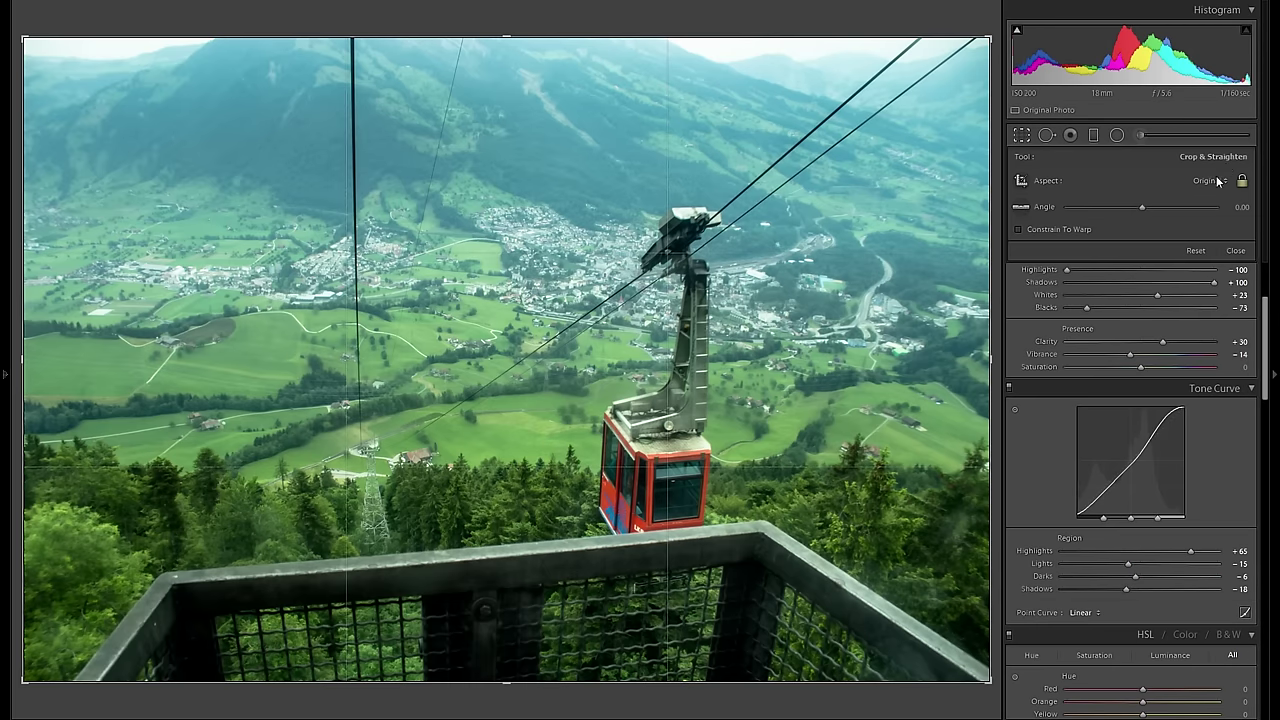
pyautogui.moveTo(524, 682); pyautogui.dragTo(521, 657)
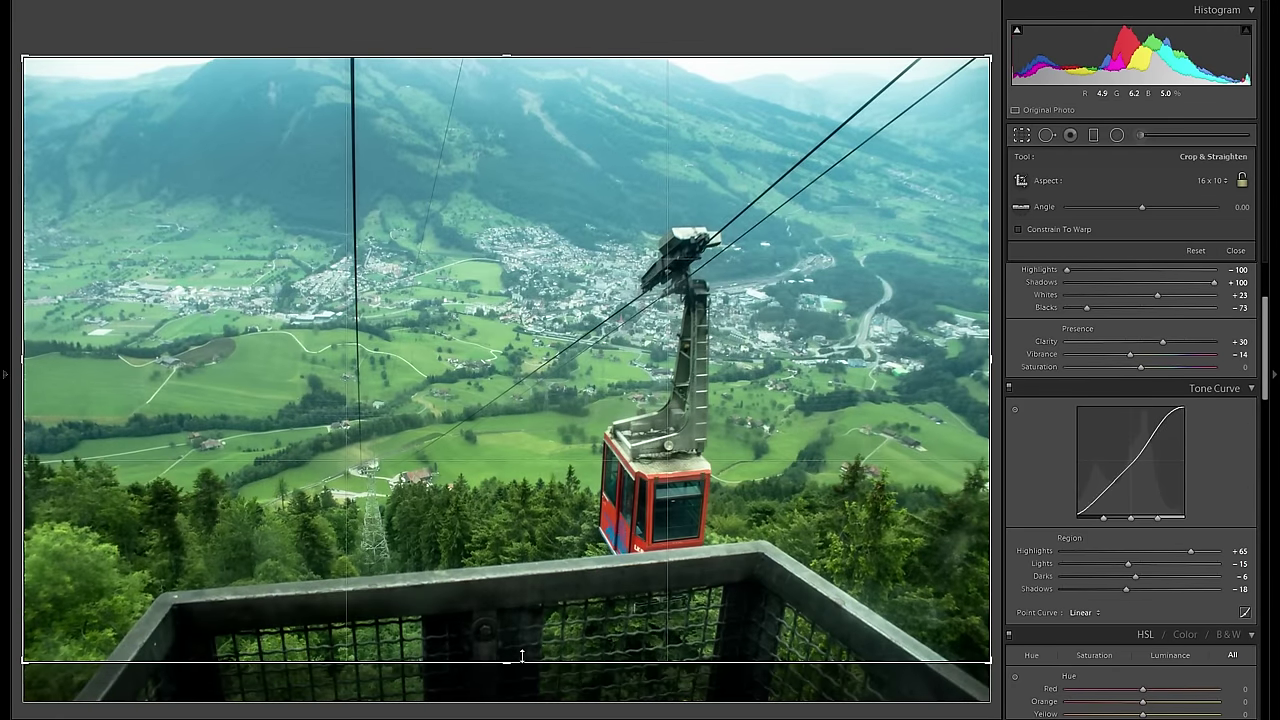
pyautogui.moveTo(521, 650); pyautogui.dragTo(524, 590)
pyautogui.press('Return')
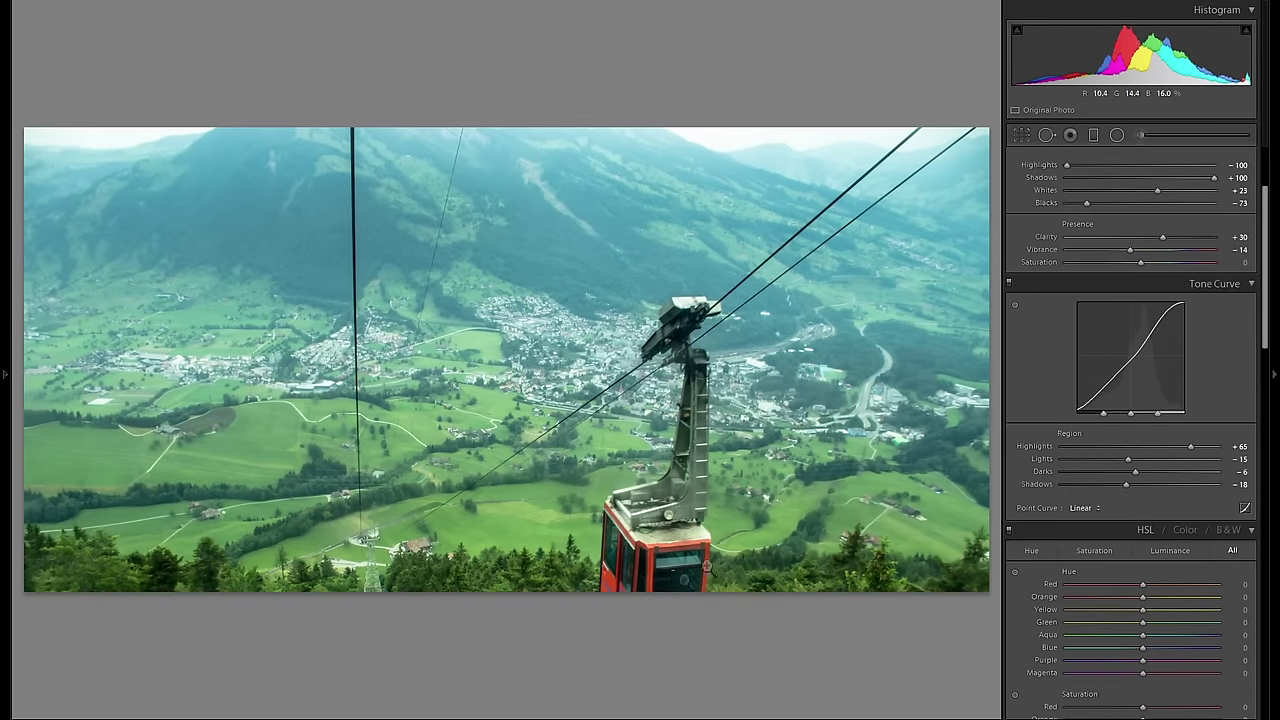
pyautogui.click(1022, 136)
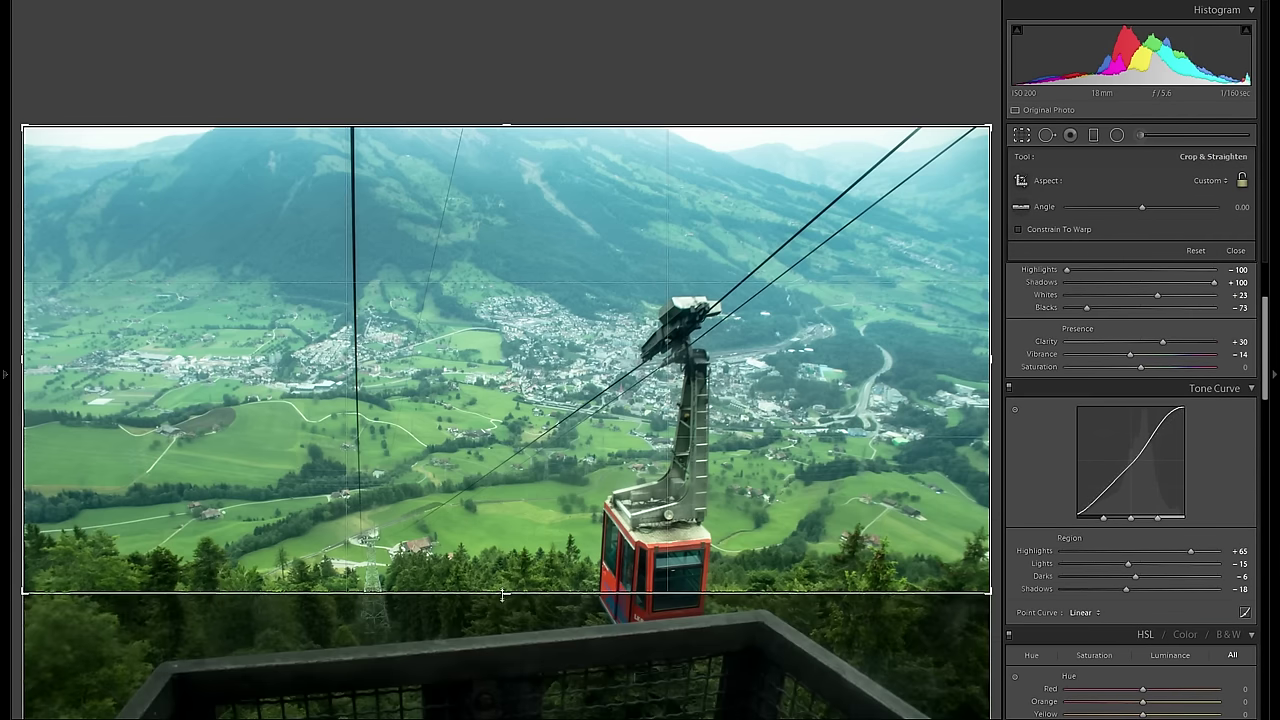
pyautogui.moveTo(502, 591); pyautogui.dragTo(494, 658)
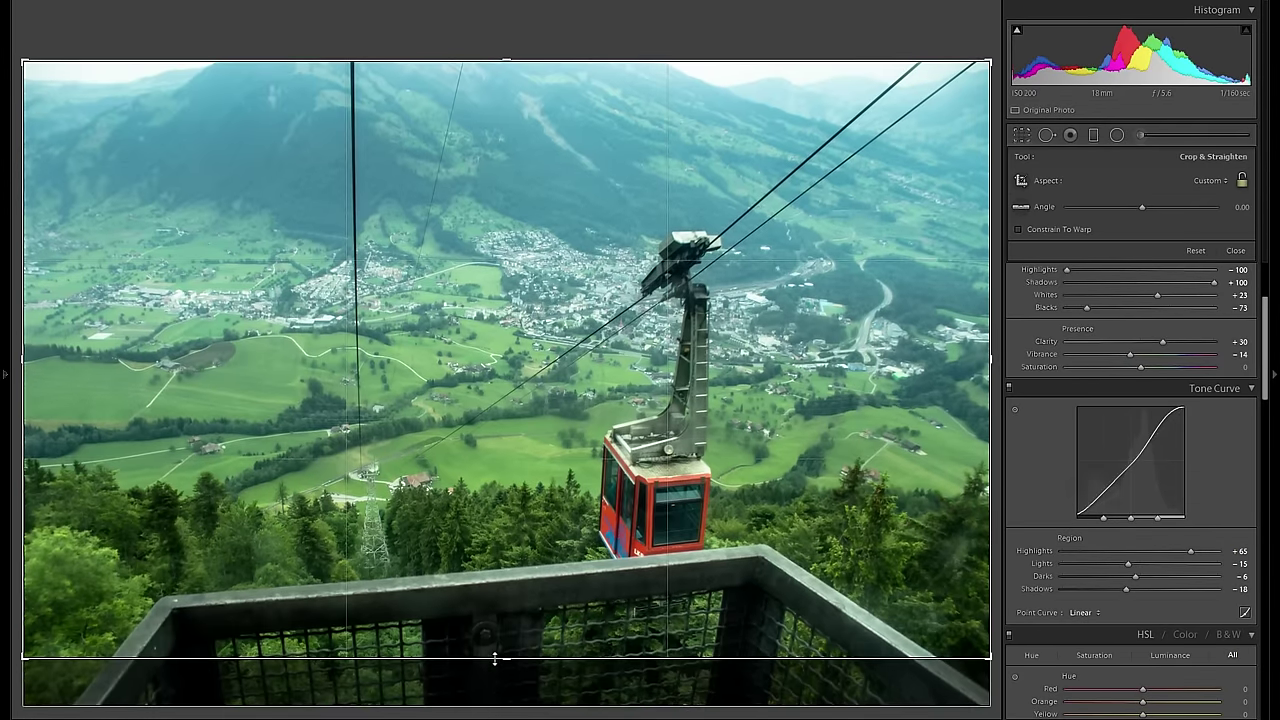
pyautogui.press('Return')
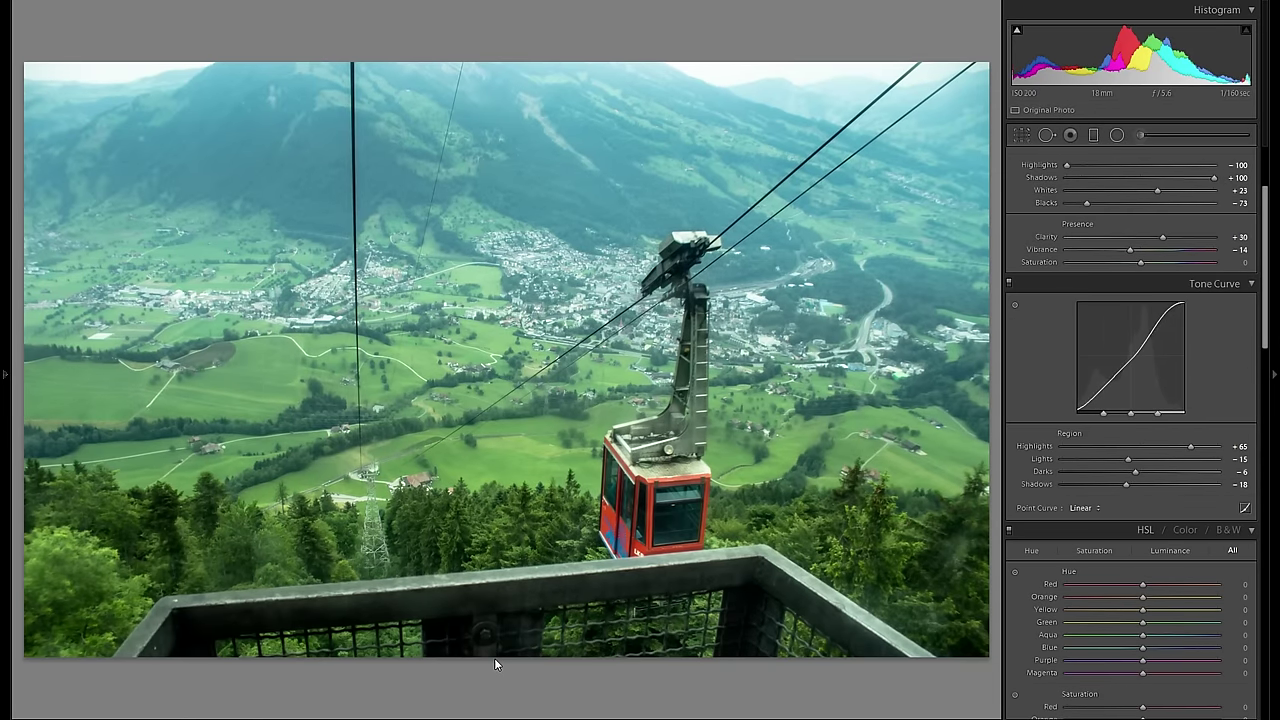
# - Add a post-crop vignette with Amount -14 to darken the photo's edges
pyautogui.click(1021, 134)
pyautogui.click(1021, 134)
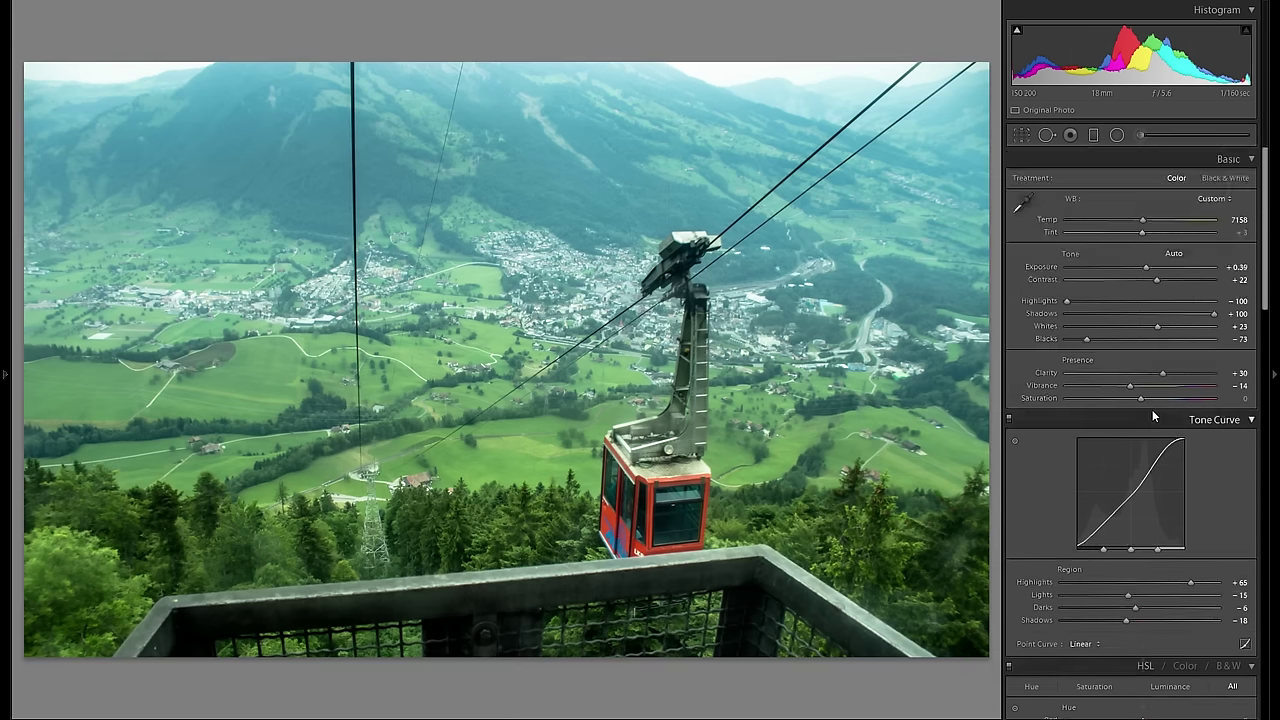
pyautogui.scroll(-10, 1152, 409)
pyautogui.scroll(-3, 1143, 425)
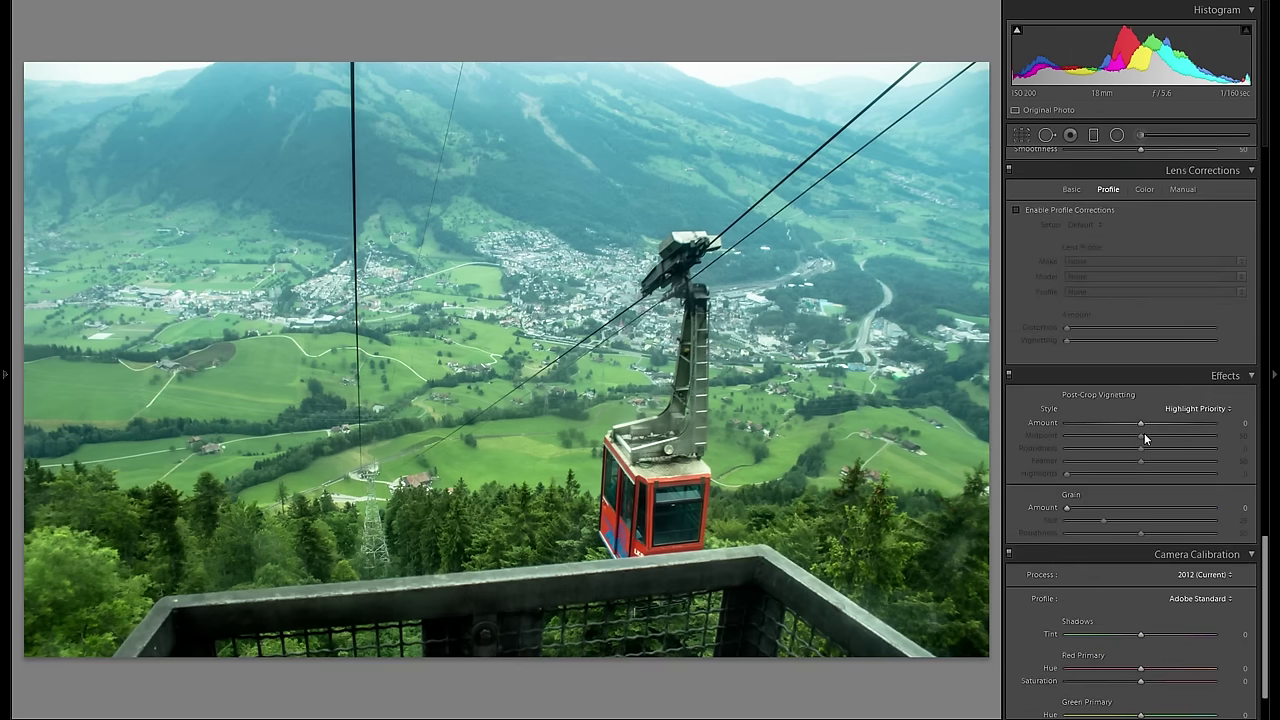
pyautogui.moveTo(1142, 432); pyautogui.dragTo(1130, 425)
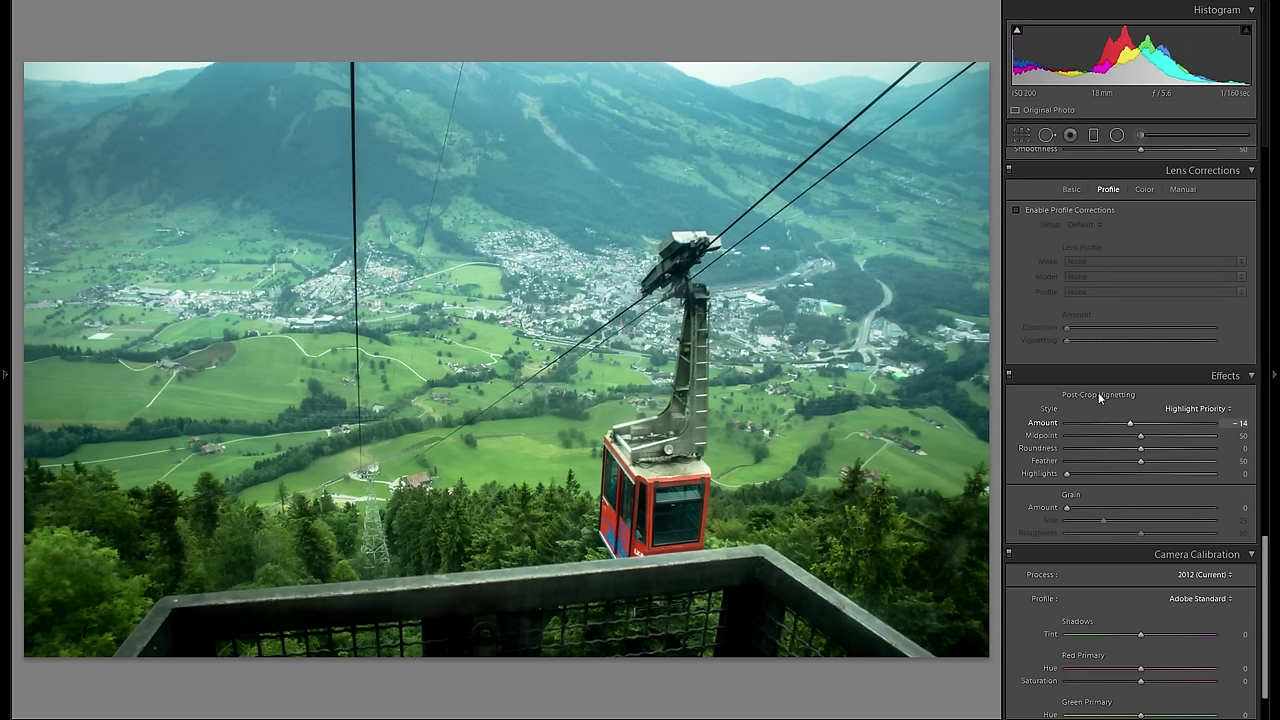
pyautogui.scroll(15, 1098, 392)
# - Raise a radial filter's Exposure to 0.31, then switch the radial filters off to compare
pyautogui.click(1117, 136)
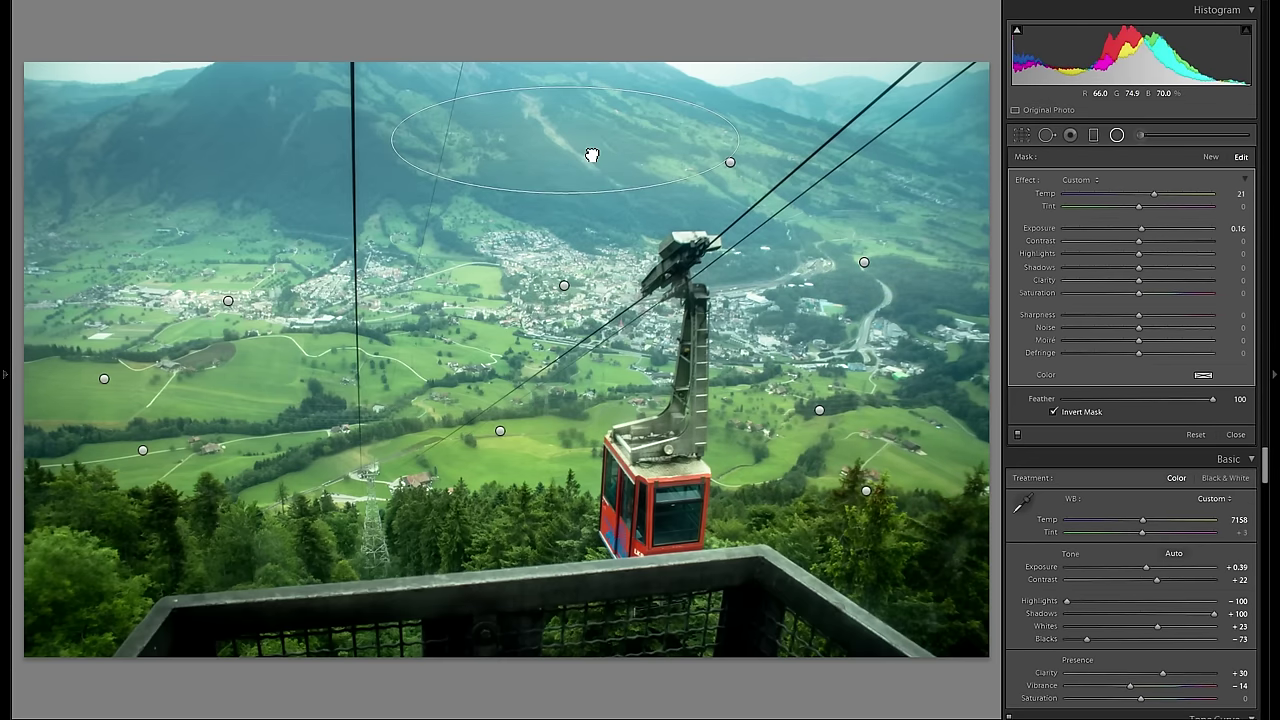
pyautogui.click(175, 178)
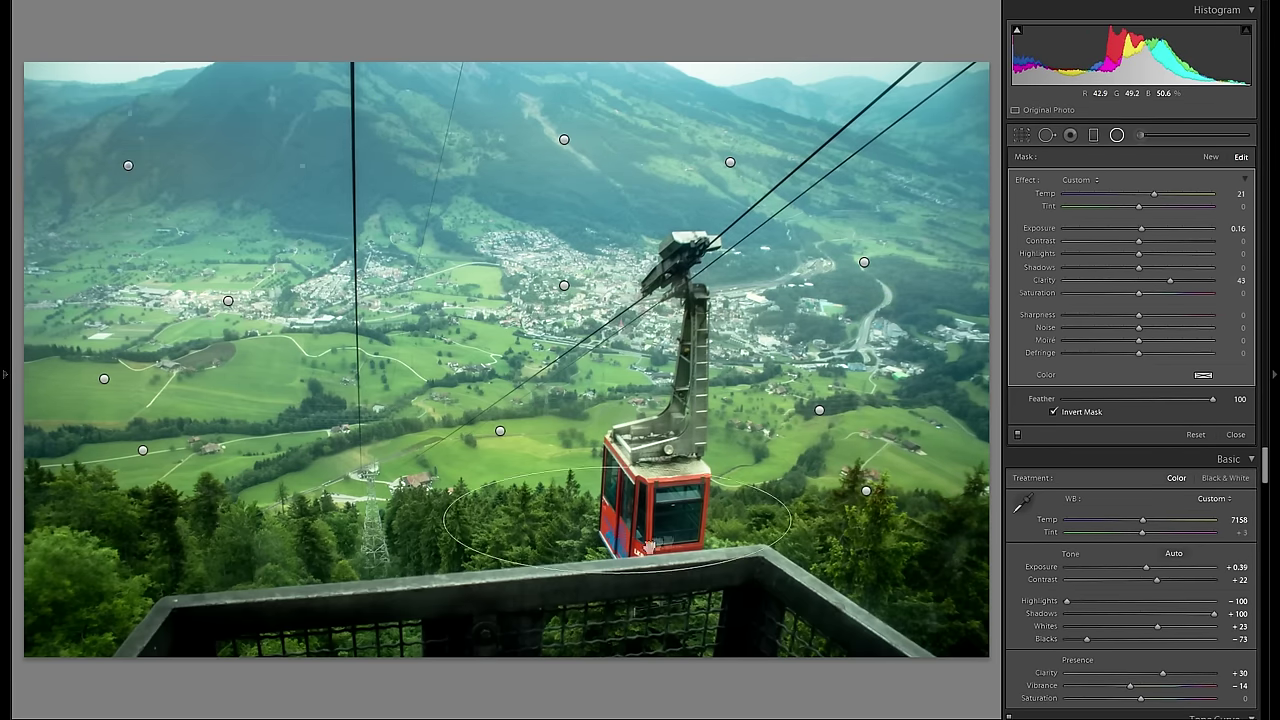
pyautogui.click(834, 519)
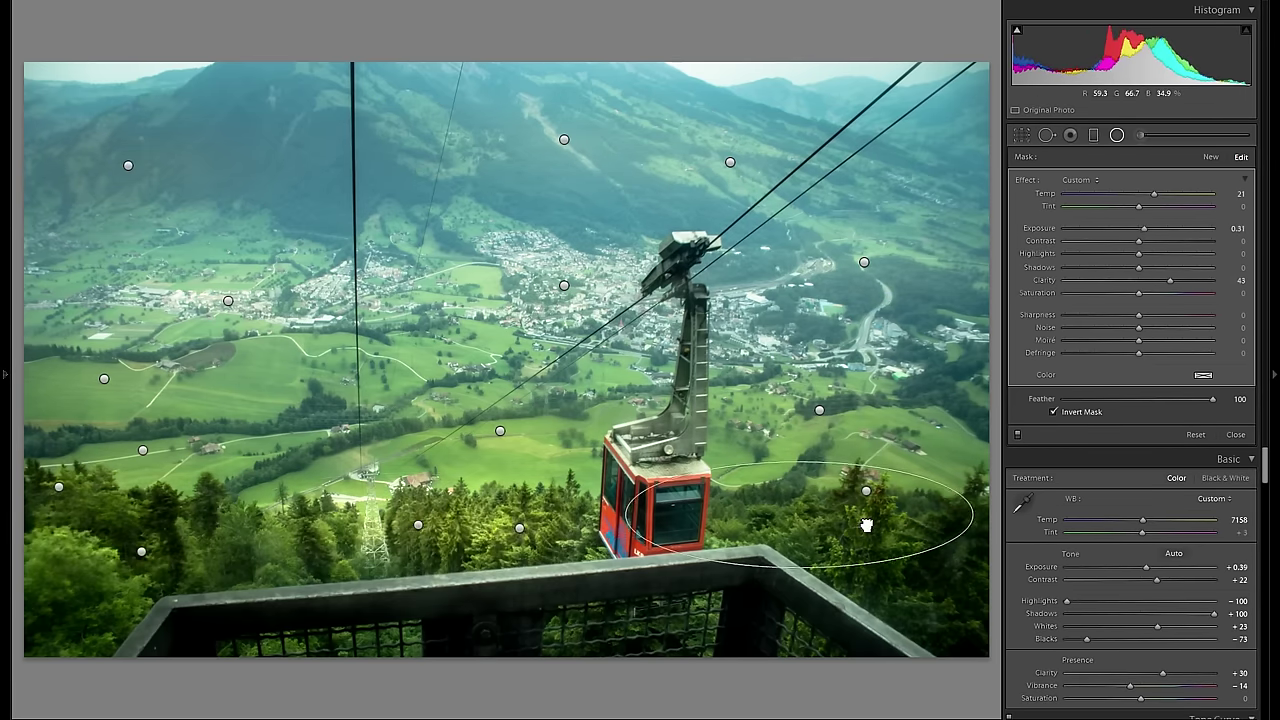
pyautogui.click(1018, 436)
pyautogui.click(4, 340)
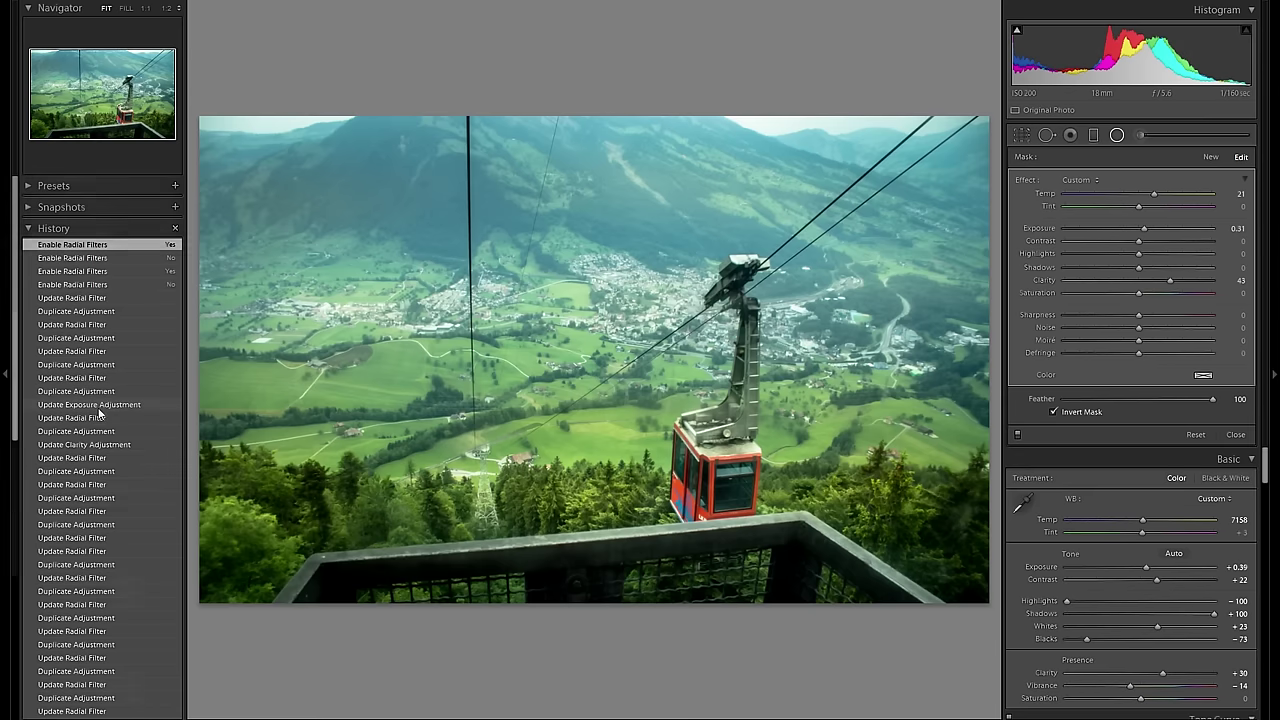
pyautogui.click(106, 688)
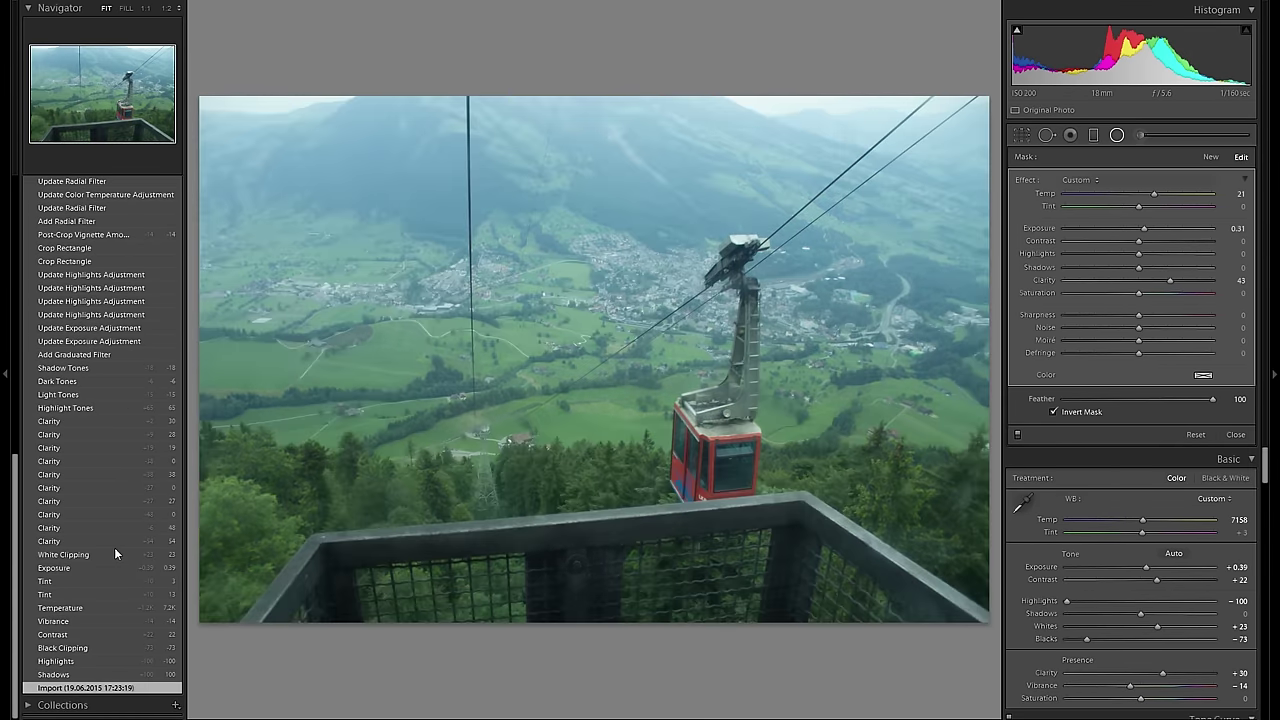
pyautogui.click(5, 514)
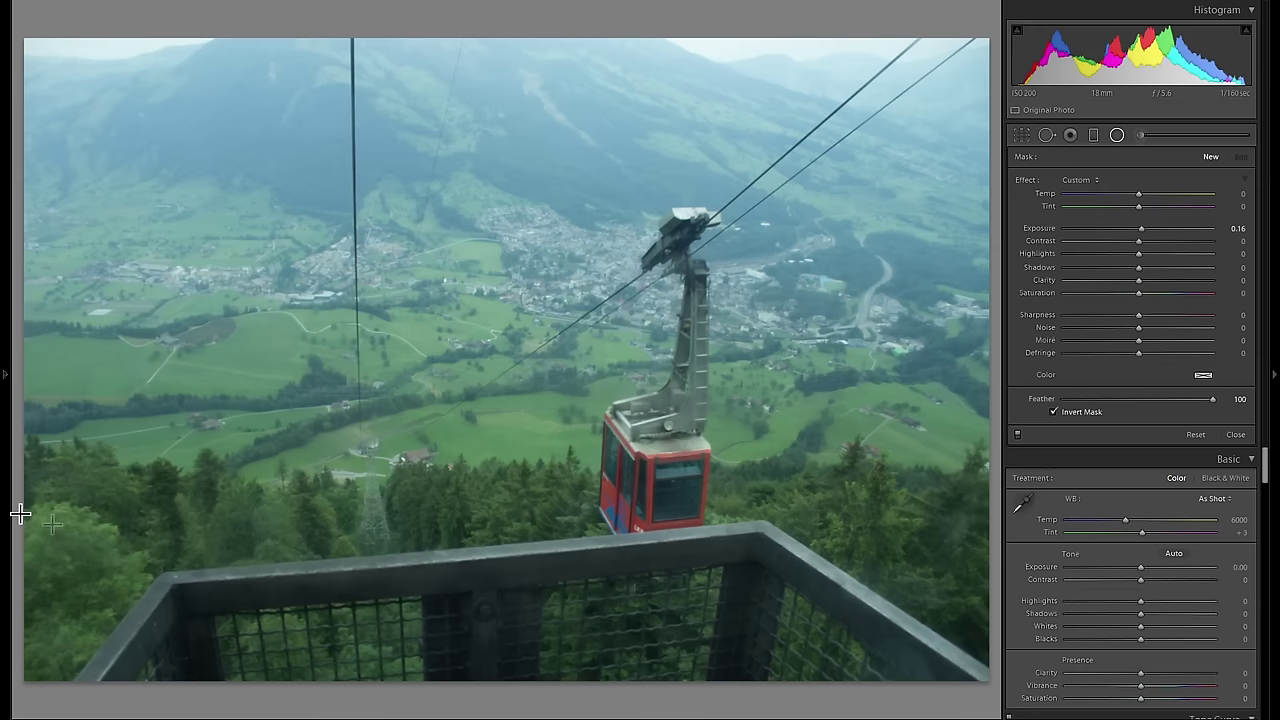
pyautogui.click(5, 452)
pyautogui.scroll(15, 82, 477)
pyautogui.click(72, 244)
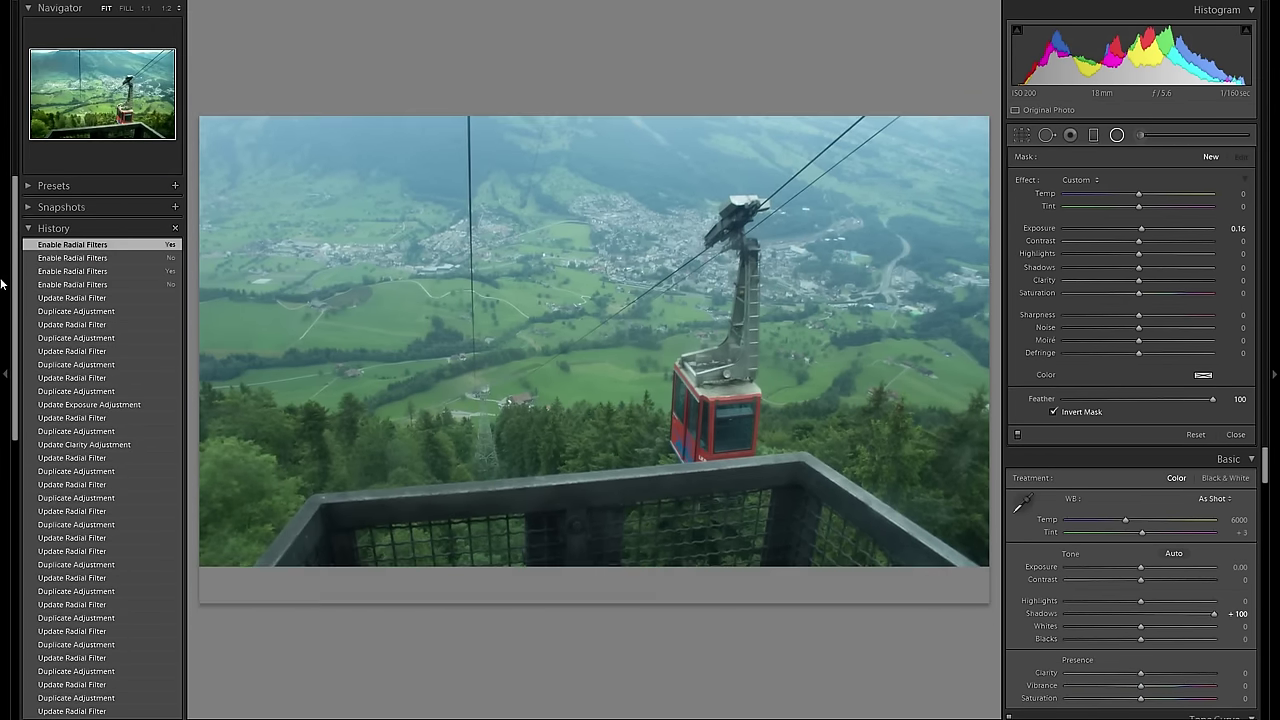
pyautogui.click(2, 285)
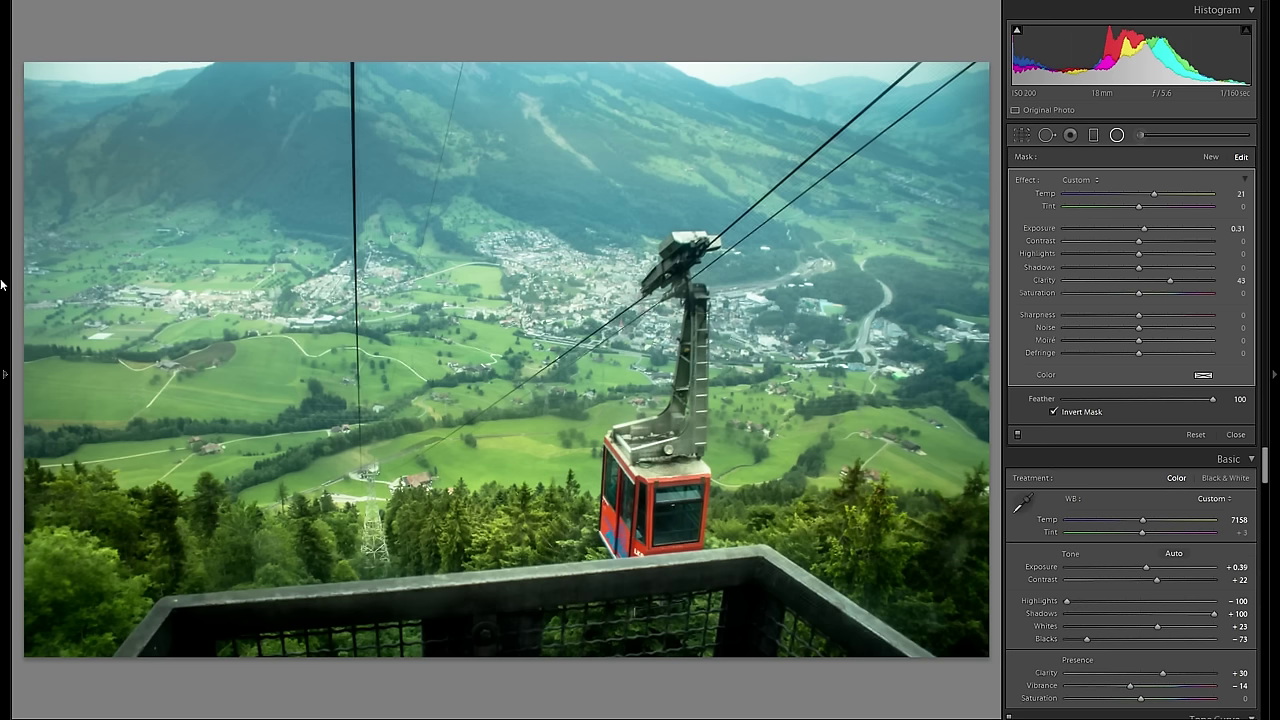